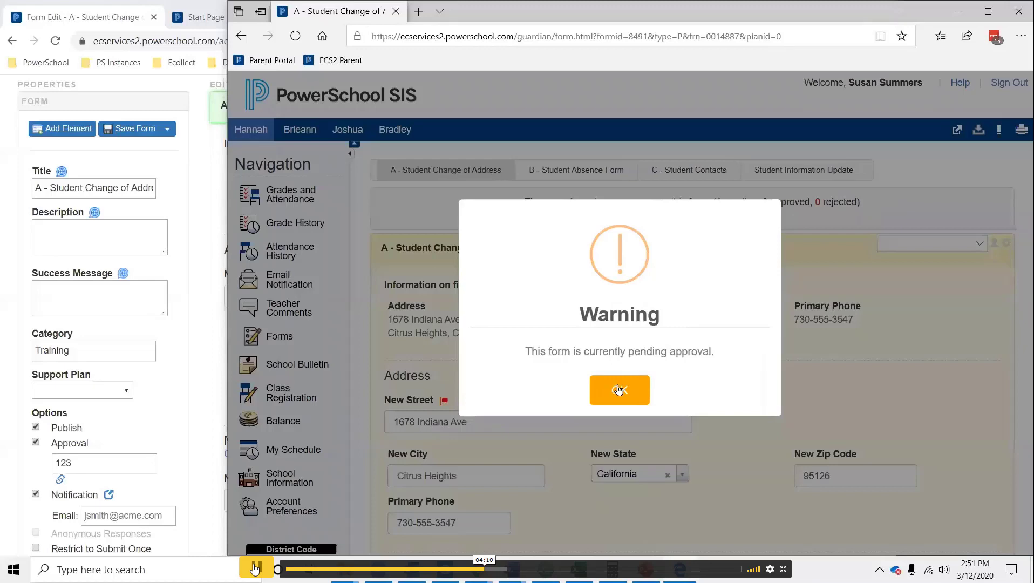
Step: Review the flagged New Street change in the pending A - Student Change of Address form and return to the student's school form listing
click(620, 389)
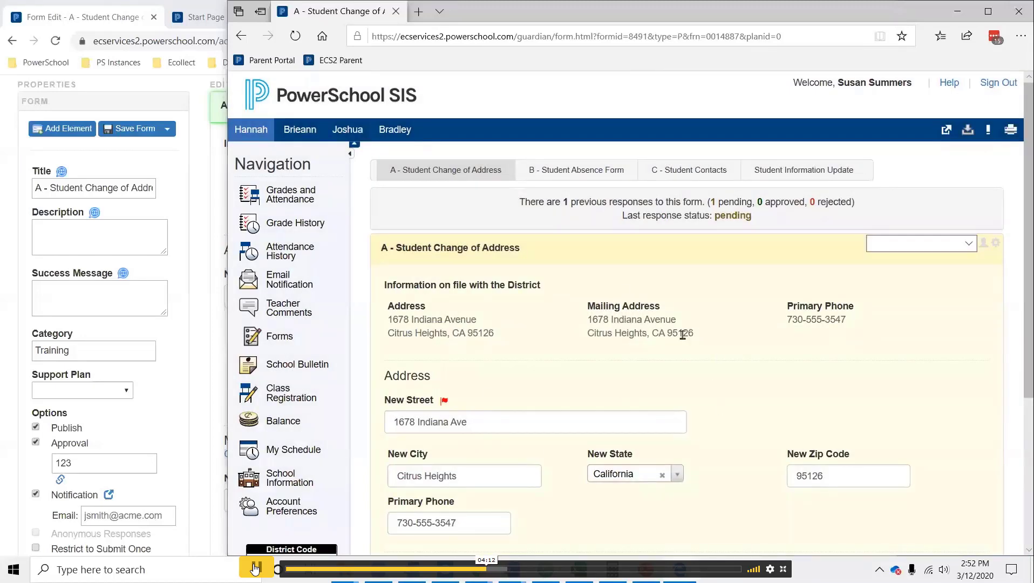
scroll(659, 332, down, 1)
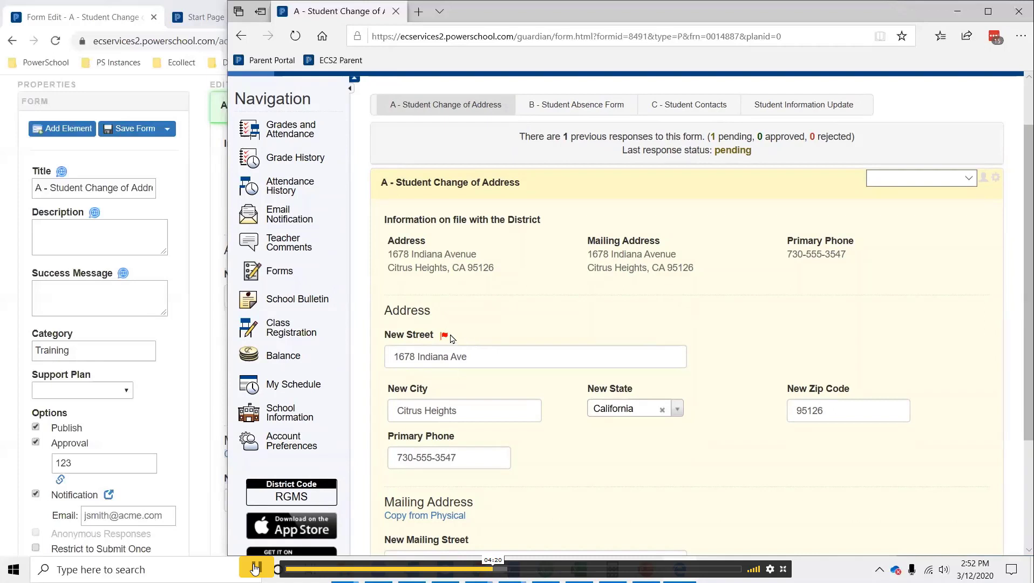
mouse_move(442, 333)
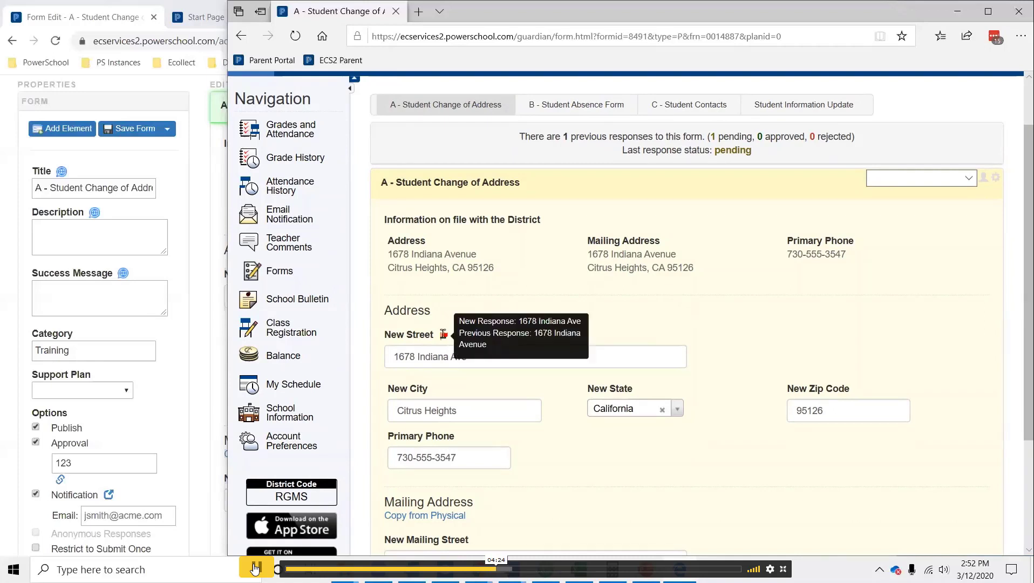
click(302, 281)
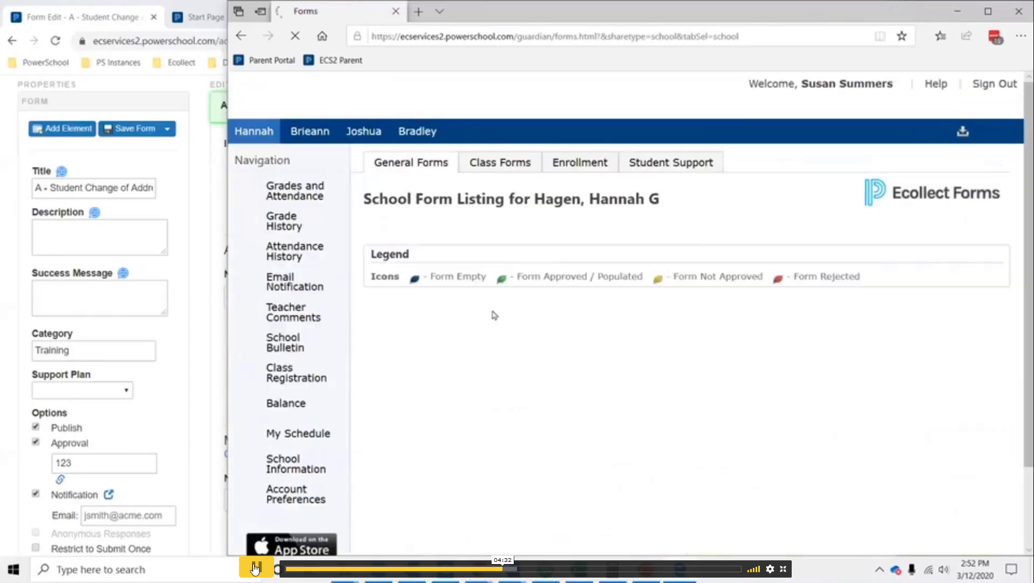
scroll(464, 410, down, 2)
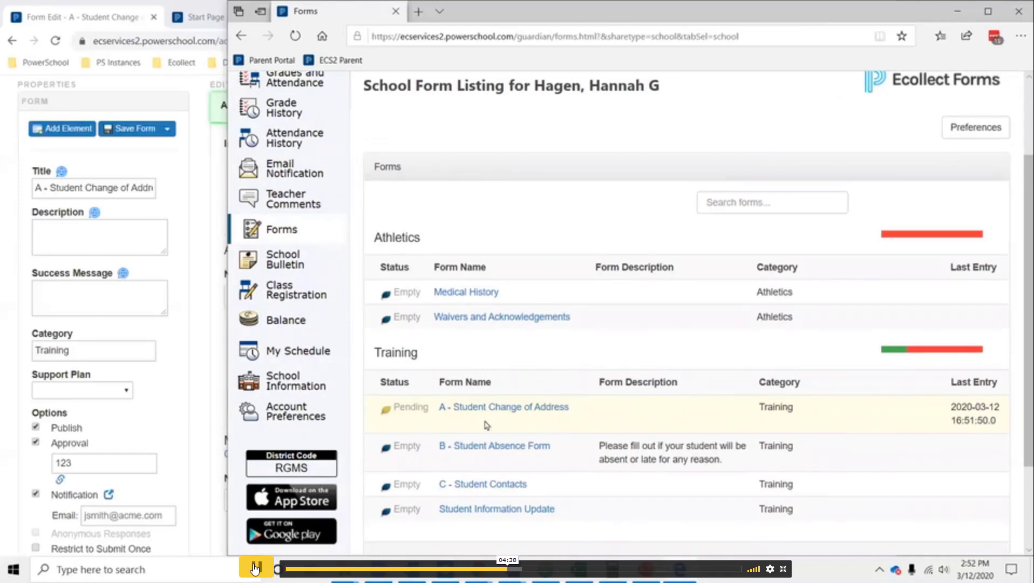
Step: Switch to the admin Start Page and open the Student Forms page of the first student in the current selection
click(191, 21)
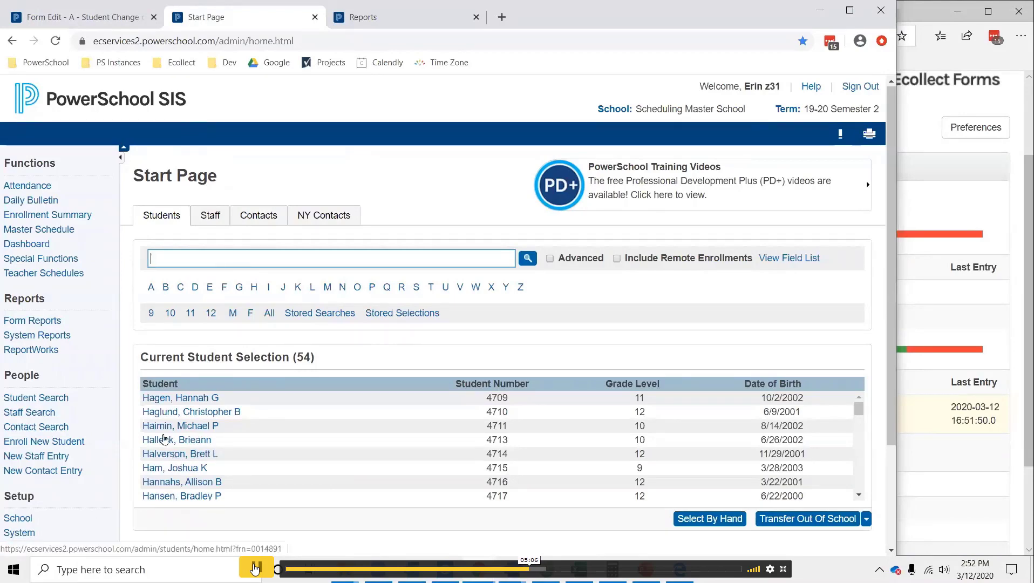
click(161, 399)
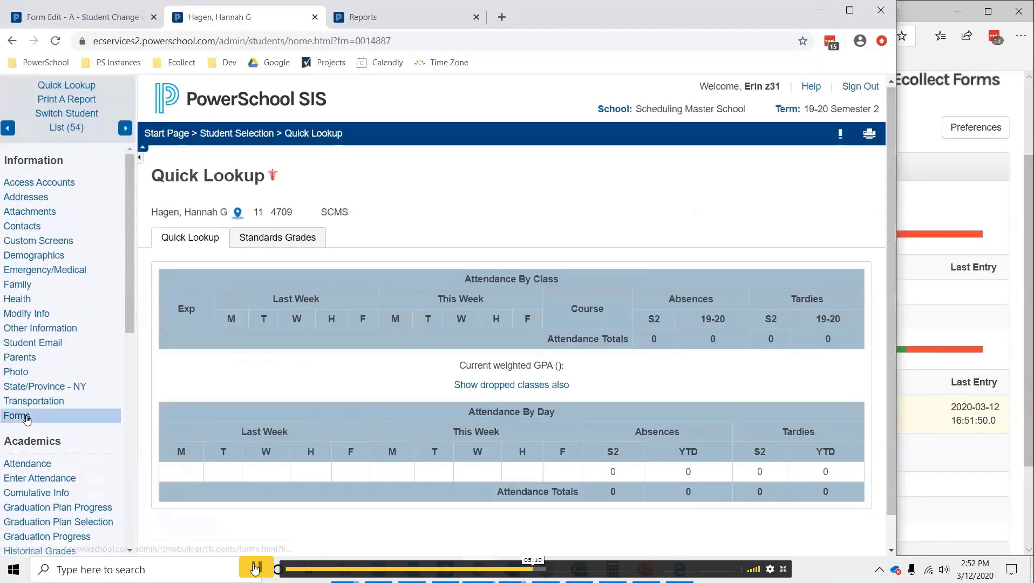
click(29, 417)
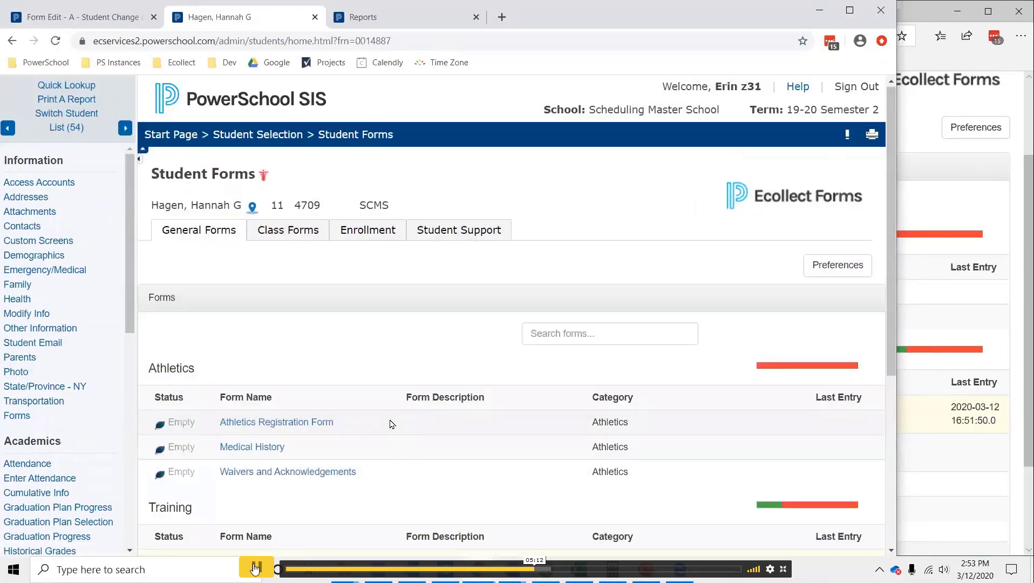
scroll(392, 425, down, 1)
scroll(392, 424, down, 1)
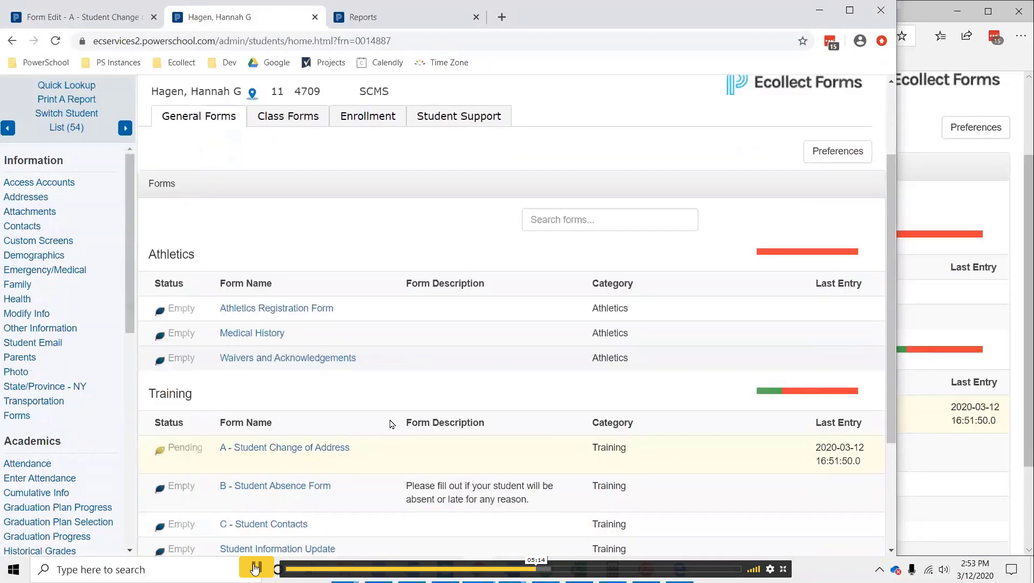
scroll(392, 424, down, 1)
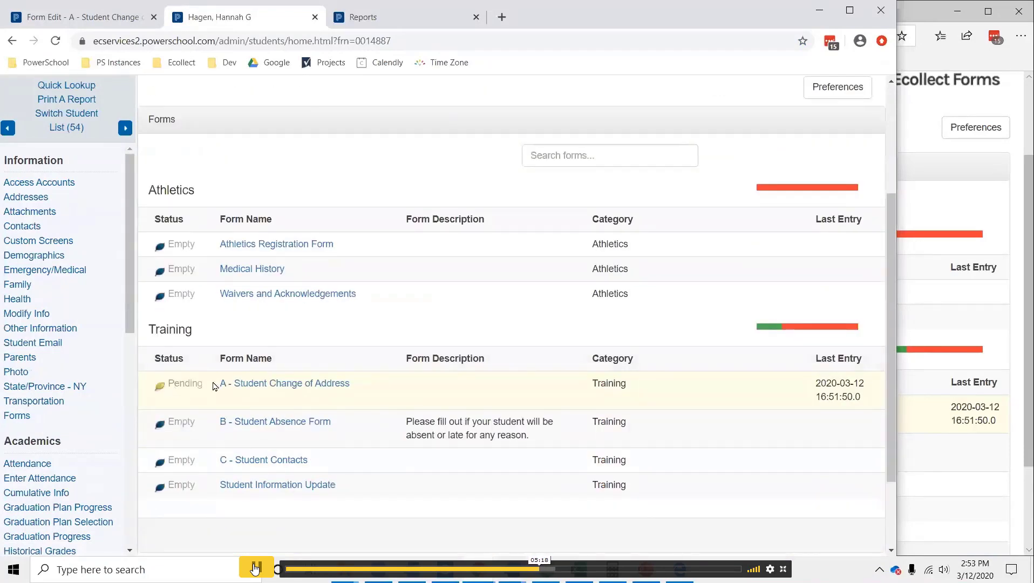
Step: Open the pending A - Student Change of Address form and review the submitted address fields down to the approval options
click(264, 388)
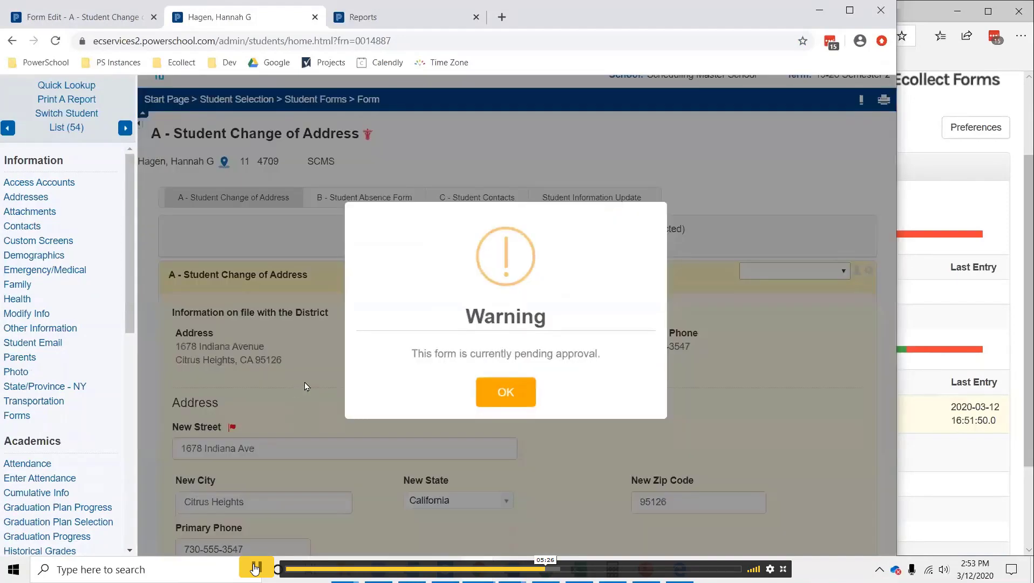
click(497, 389)
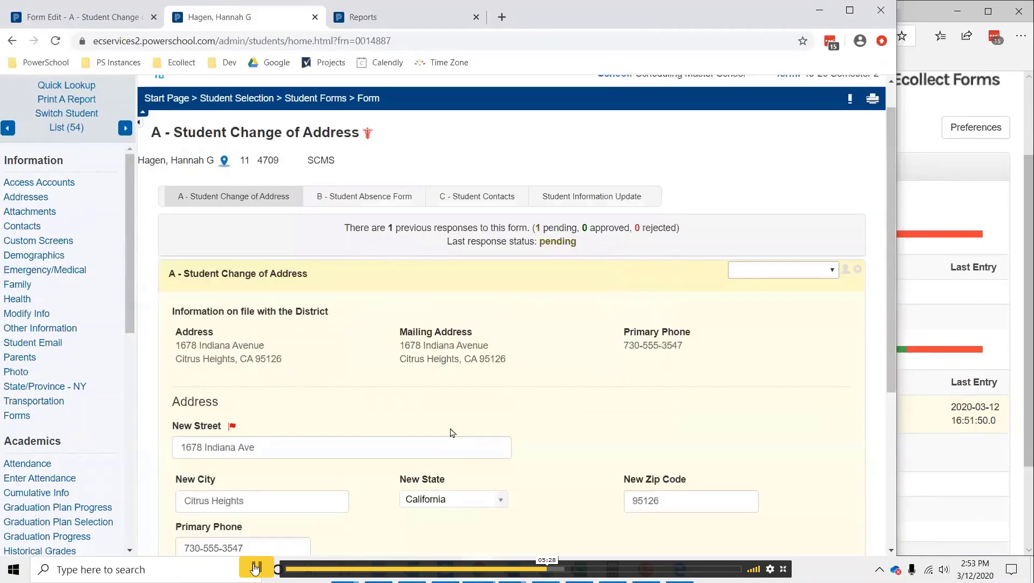
scroll(452, 434, down, 2)
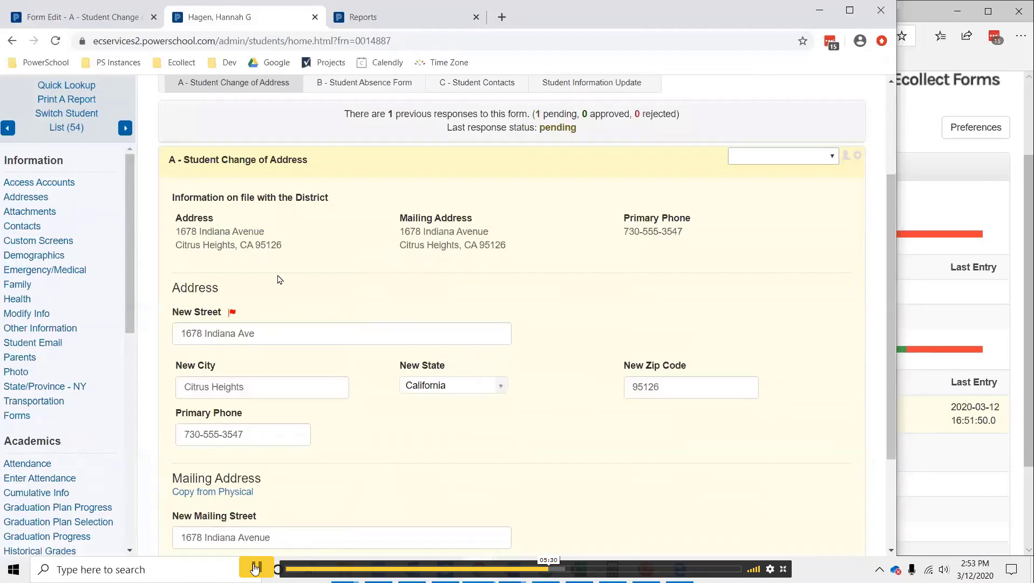
mouse_move(234, 314)
scroll(366, 274, down, 1)
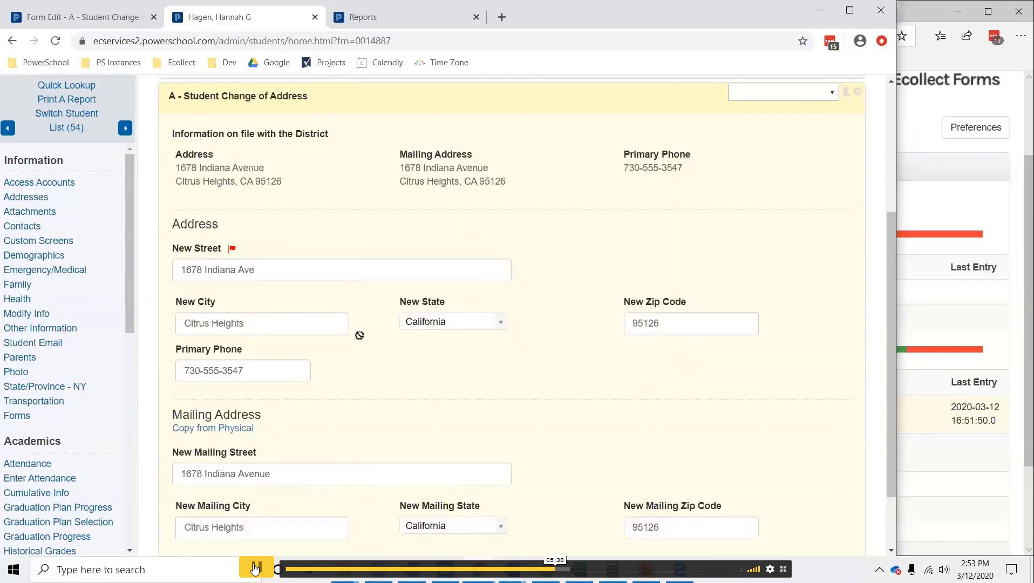
scroll(649, 414, down, 1)
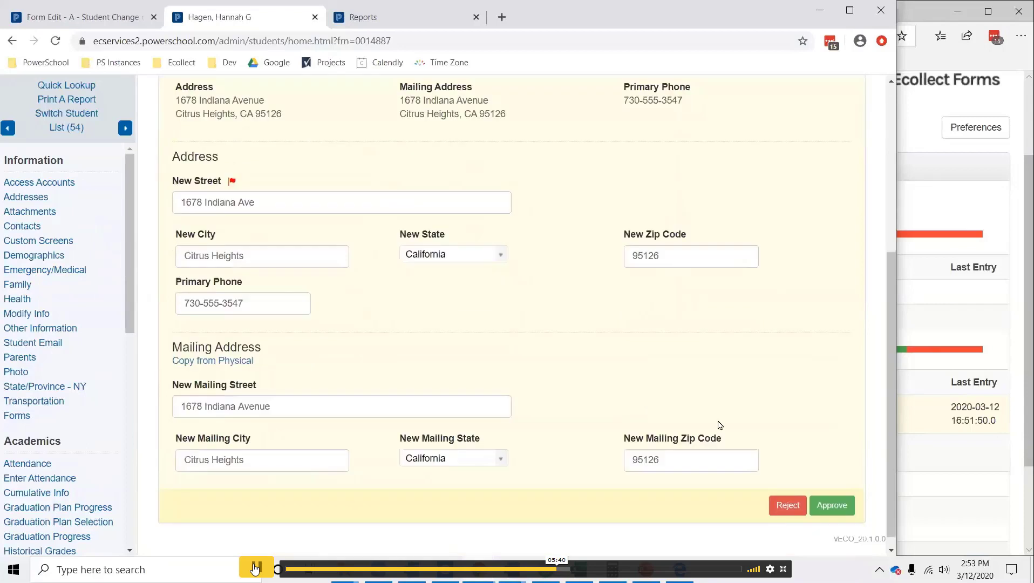
scroll(740, 435, down, 1)
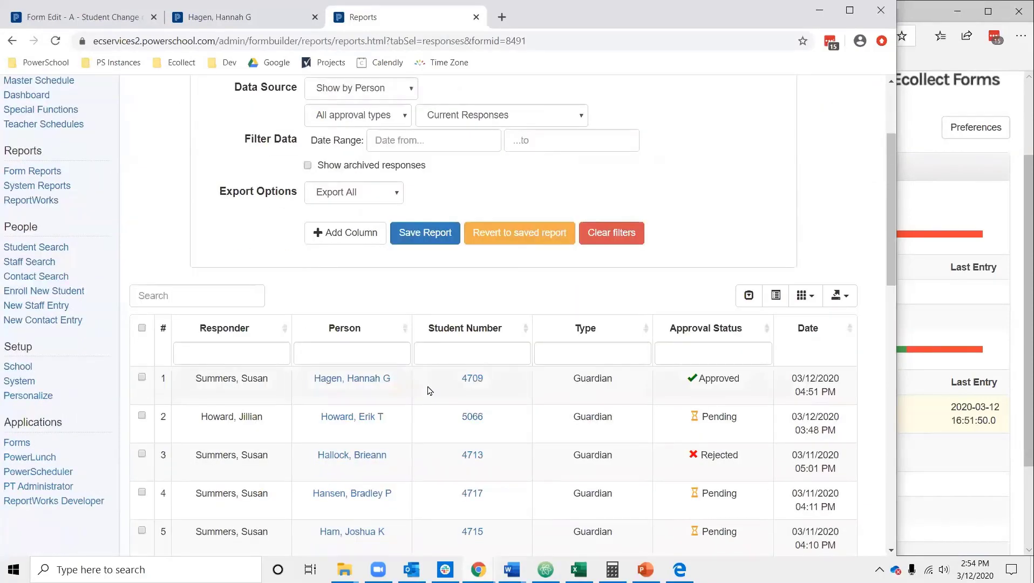
Step: View the pending second-row response from the responses report, then close it and return to the report
scroll(472, 294, down, 2)
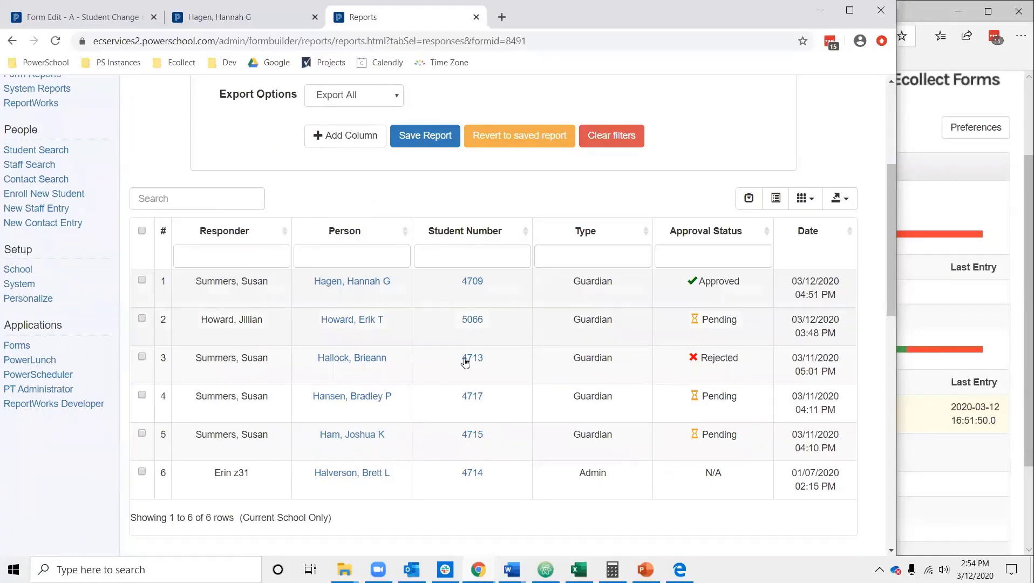
click(465, 326)
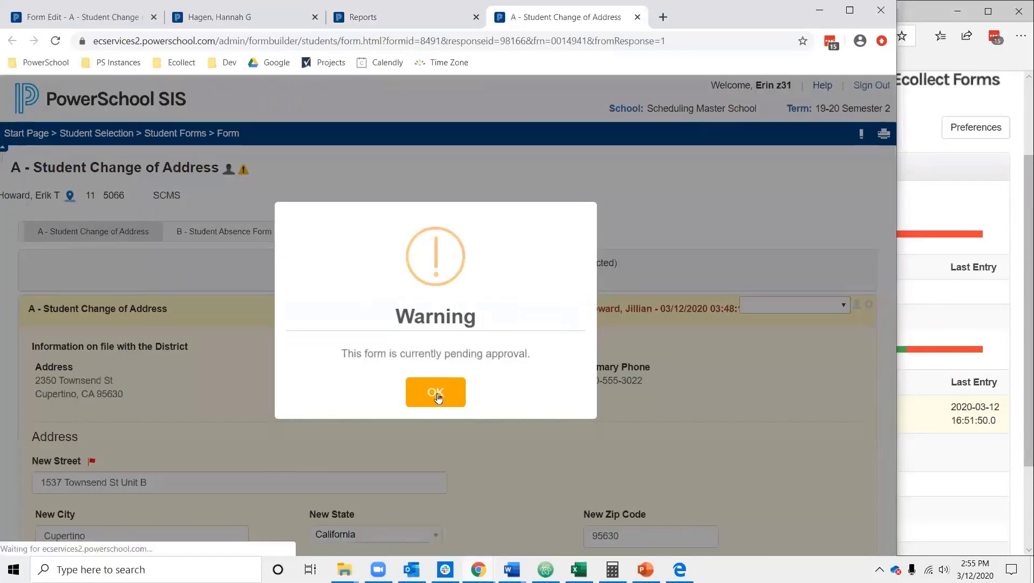
click(436, 395)
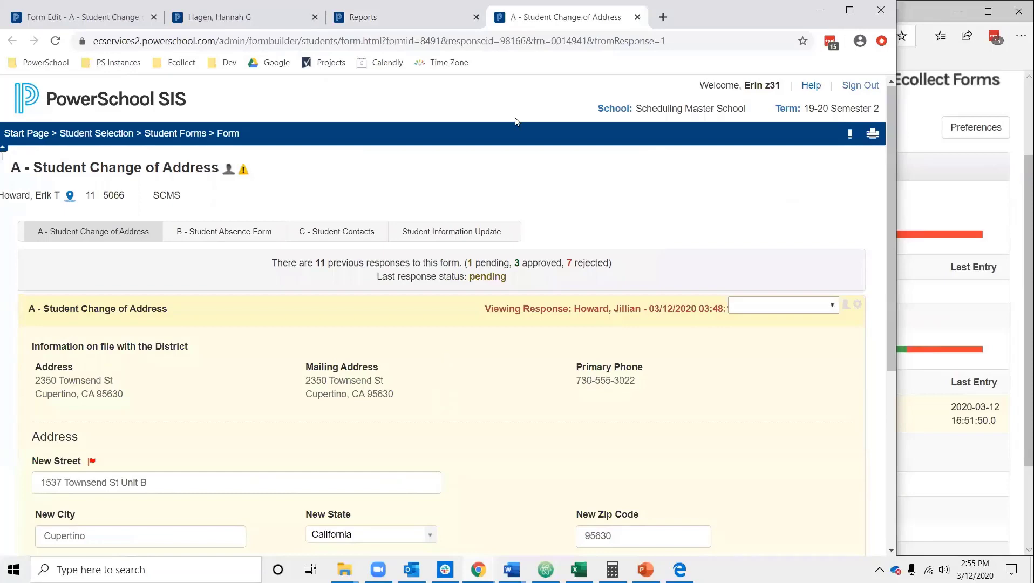
click(638, 16)
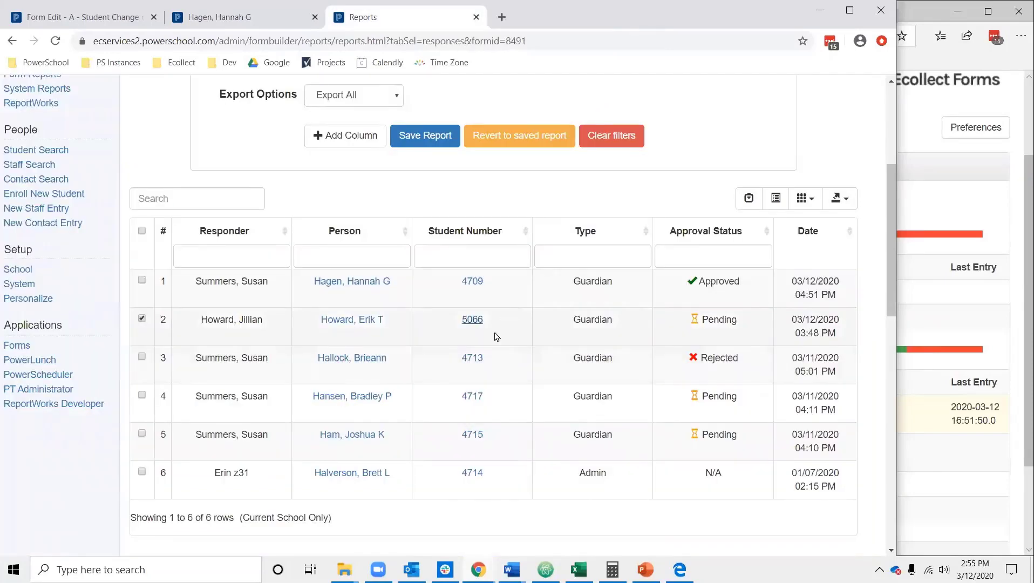
scroll(496, 337, down, 1)
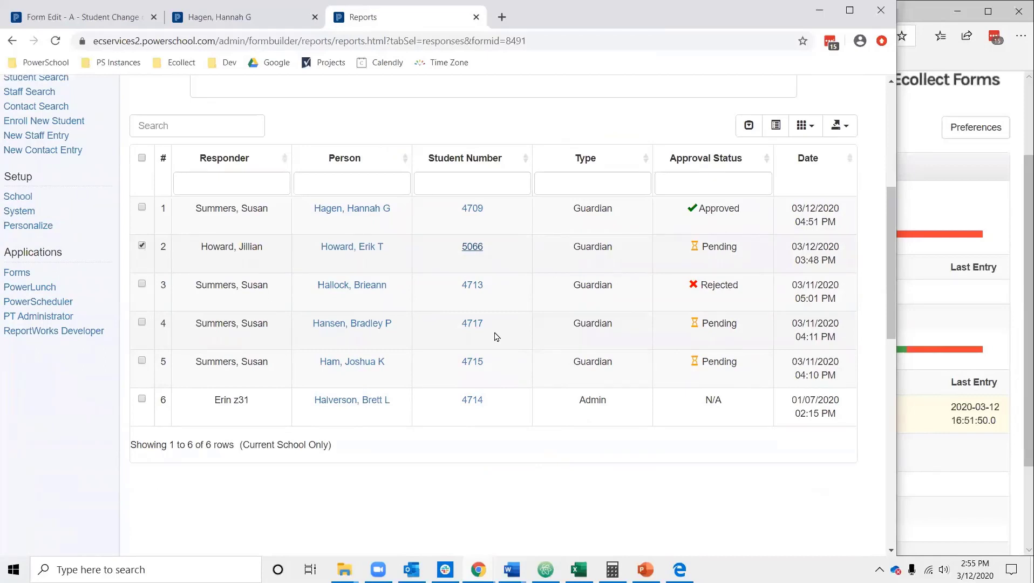
scroll(497, 337, up, 1)
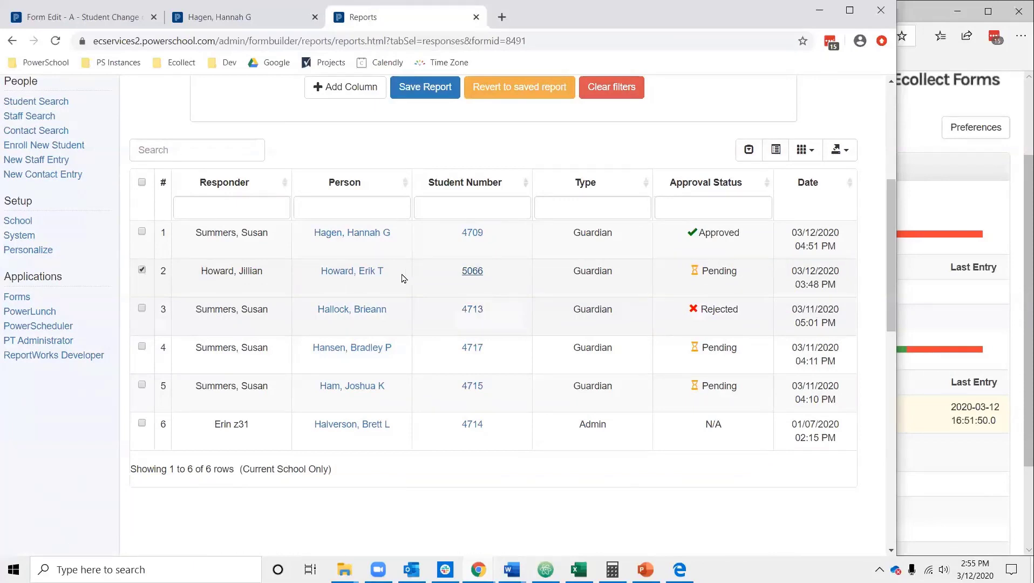
Step: Add the form element columns New Street, New State, New Zip Code and New City to the responses report
scroll(305, 239, up, 1)
click(339, 135)
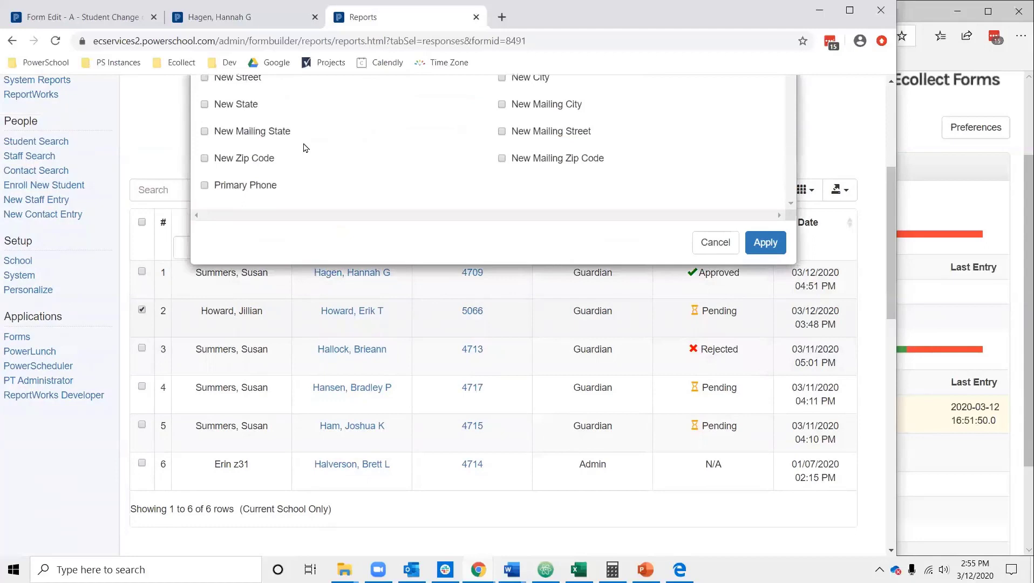
scroll(306, 148, up, 2)
click(255, 160)
click(248, 190)
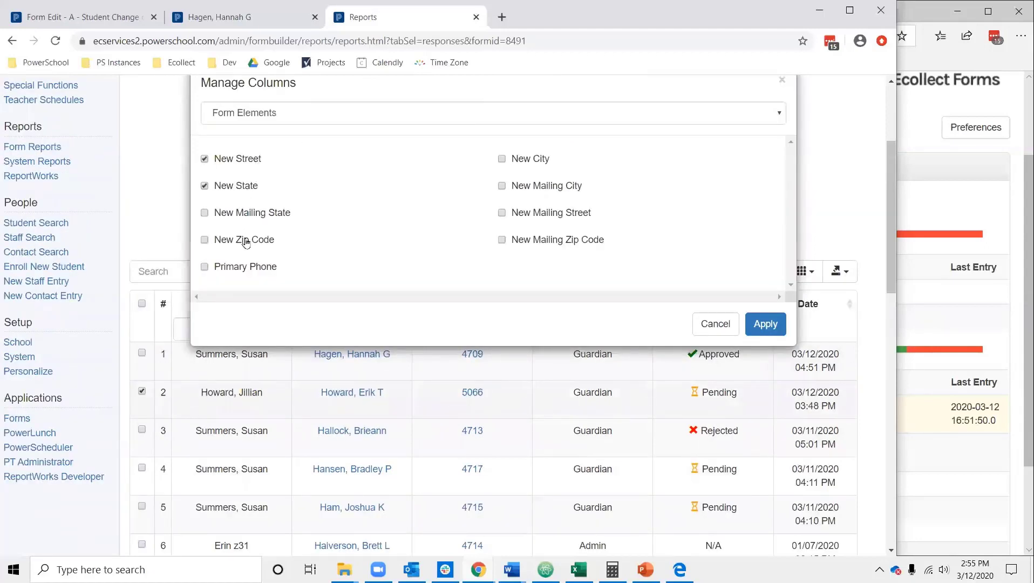
click(245, 240)
click(532, 160)
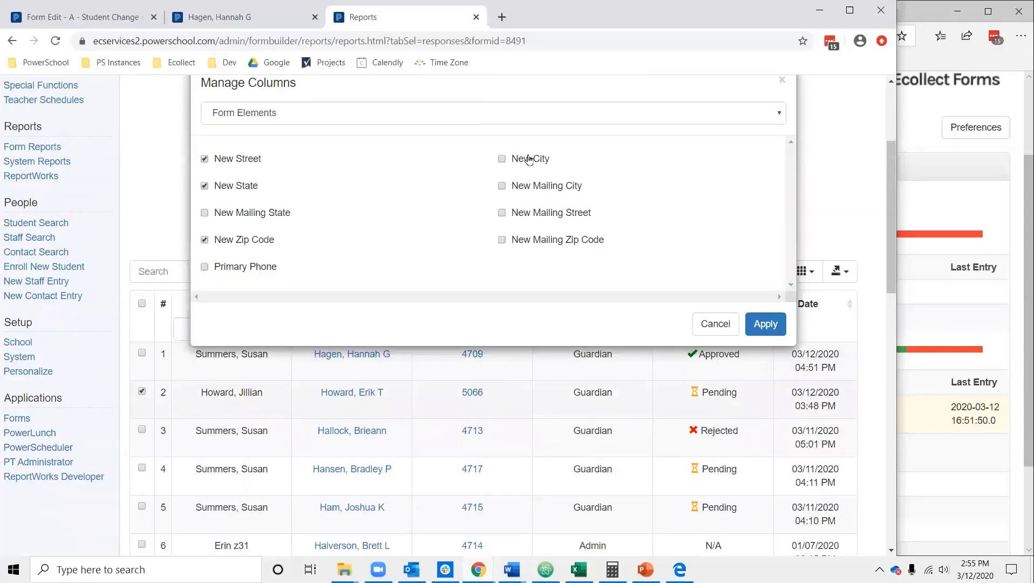
click(759, 335)
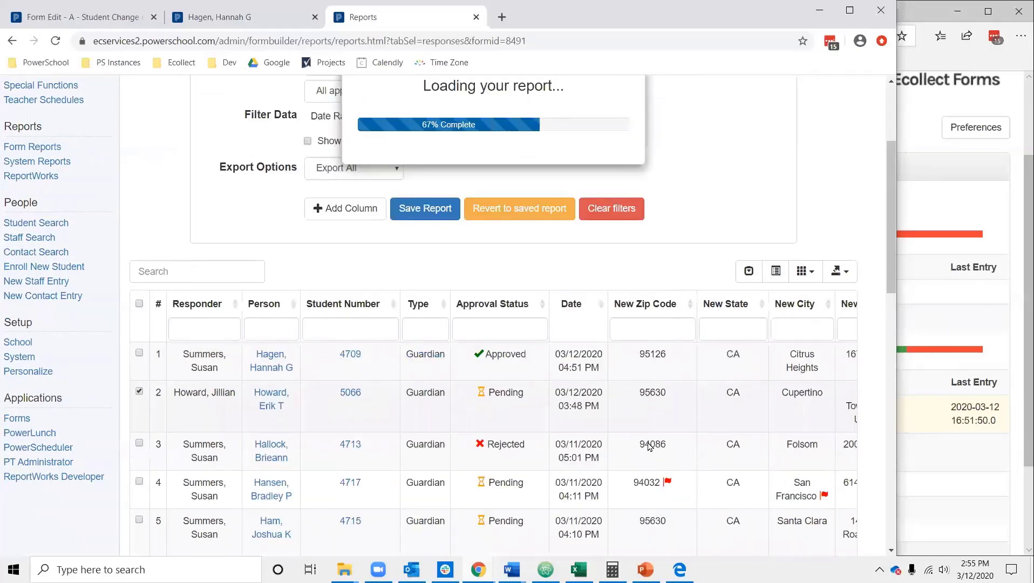
Step: Hide the Date, Responder and Type columns in the responses report
scroll(650, 446, down, 1)
click(804, 210)
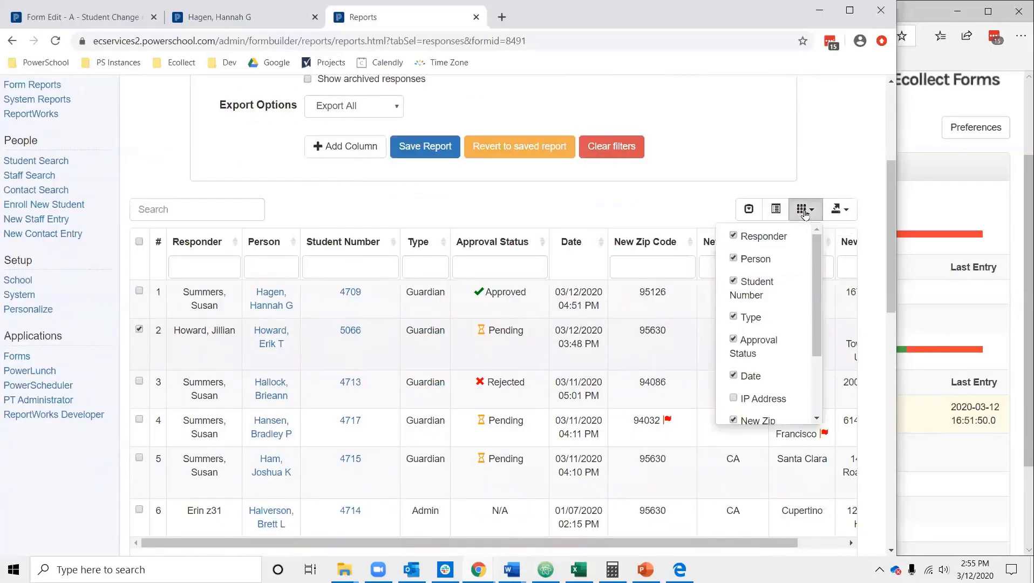
click(751, 376)
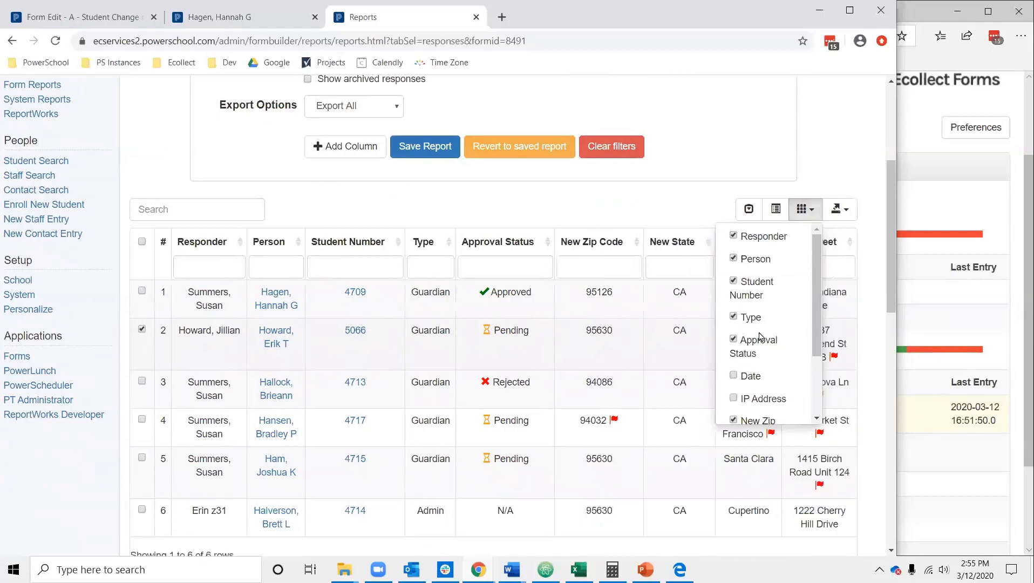
click(770, 239)
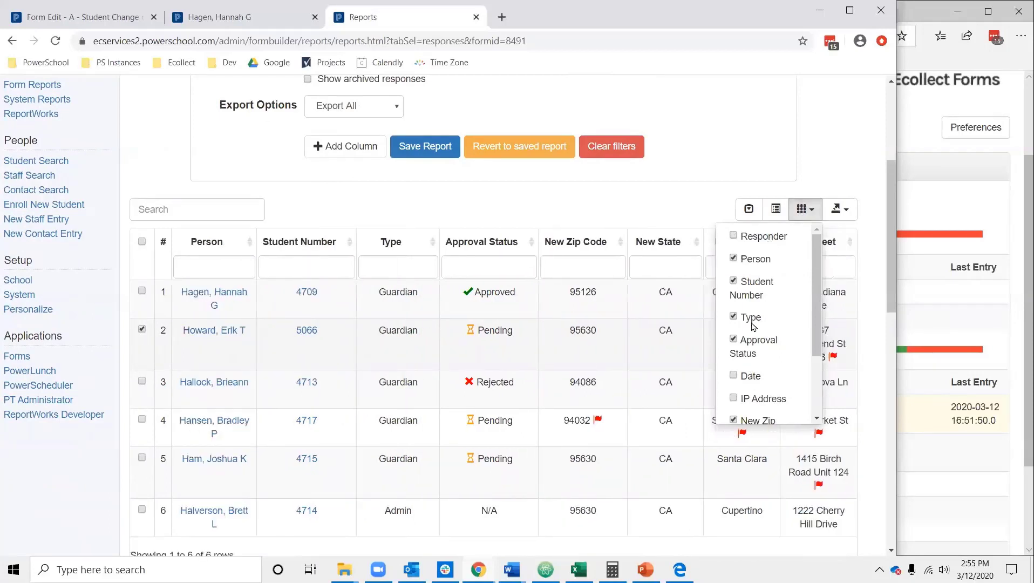
click(752, 320)
click(725, 493)
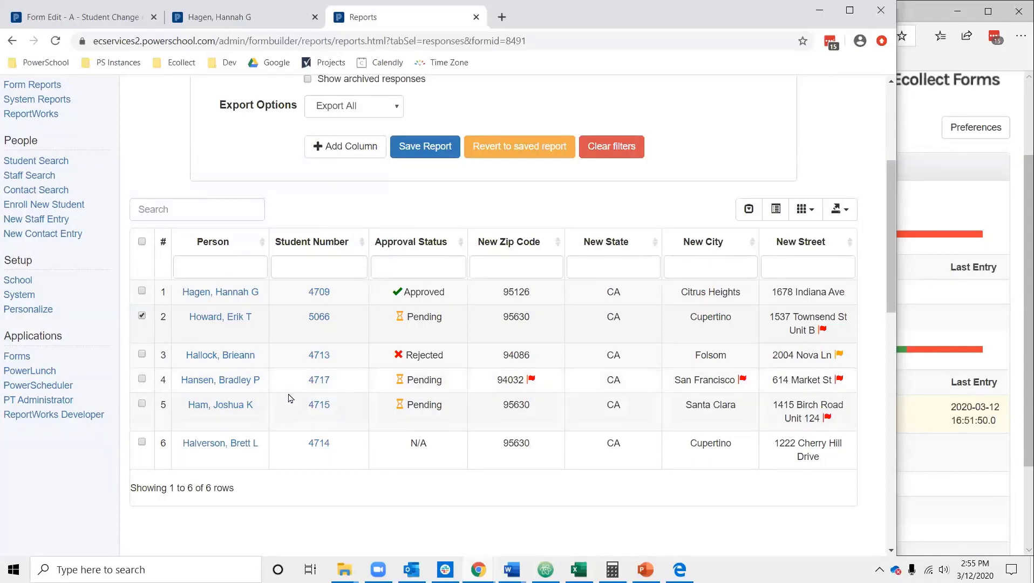
Step: Deselect the second-row response and select the pending responses in rows 4 and 5
click(141, 316)
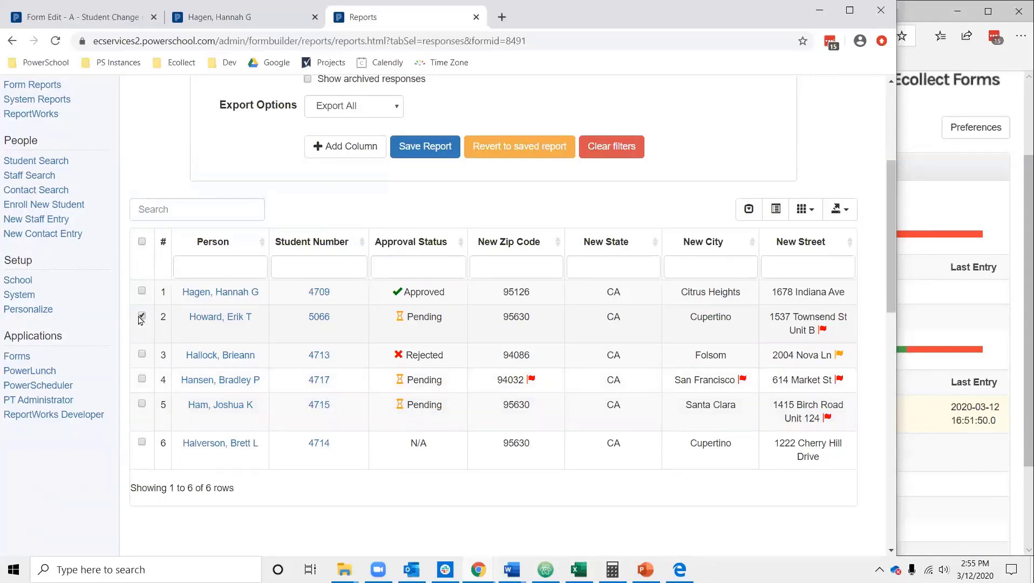
click(142, 379)
click(142, 404)
Step: Start a bulk rejection of the selected responses and enter the approver's password in the approval options
click(844, 211)
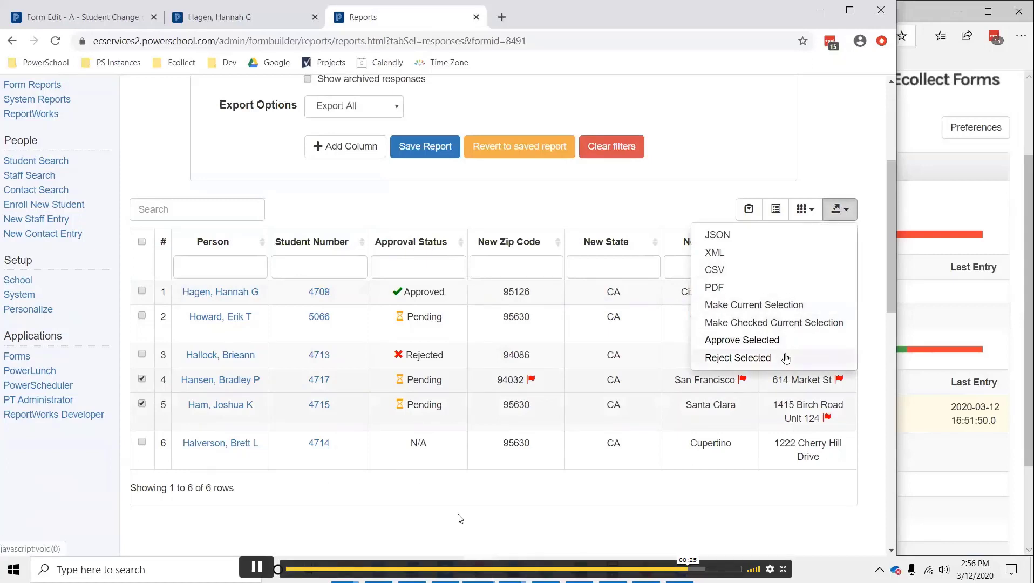
click(786, 358)
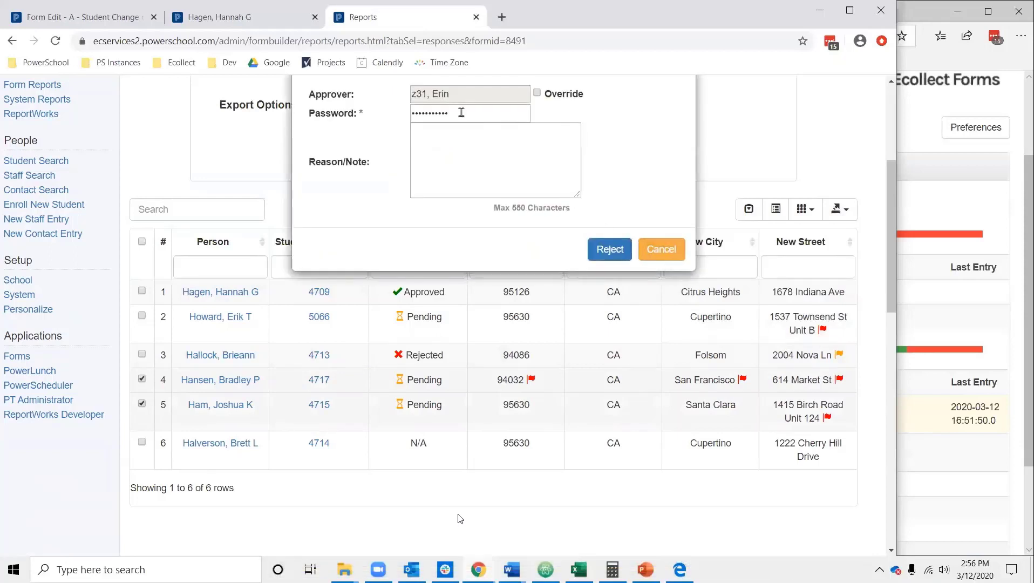
double_click(461, 112)
text(••)
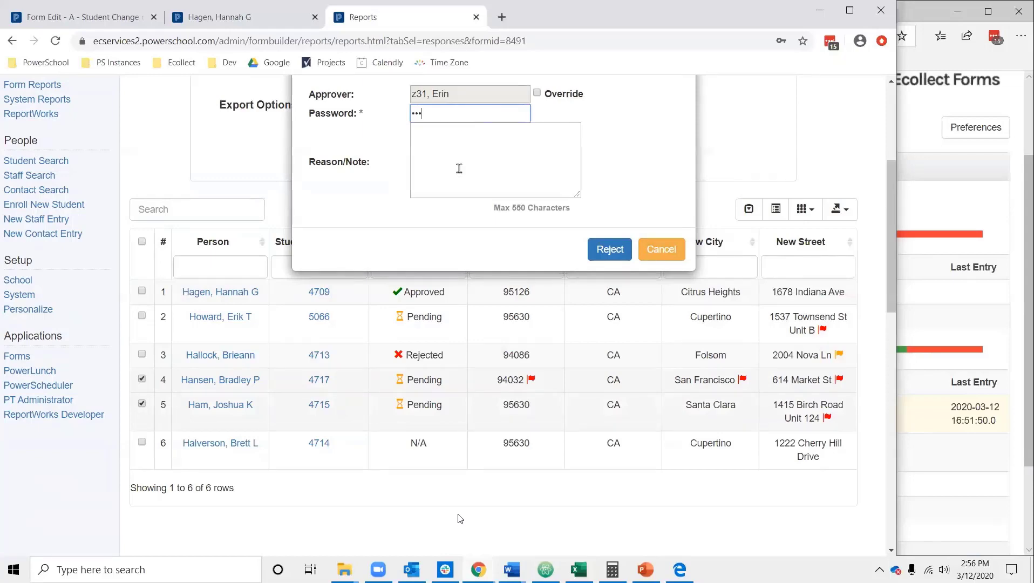
scroll(460, 168, up, 1)
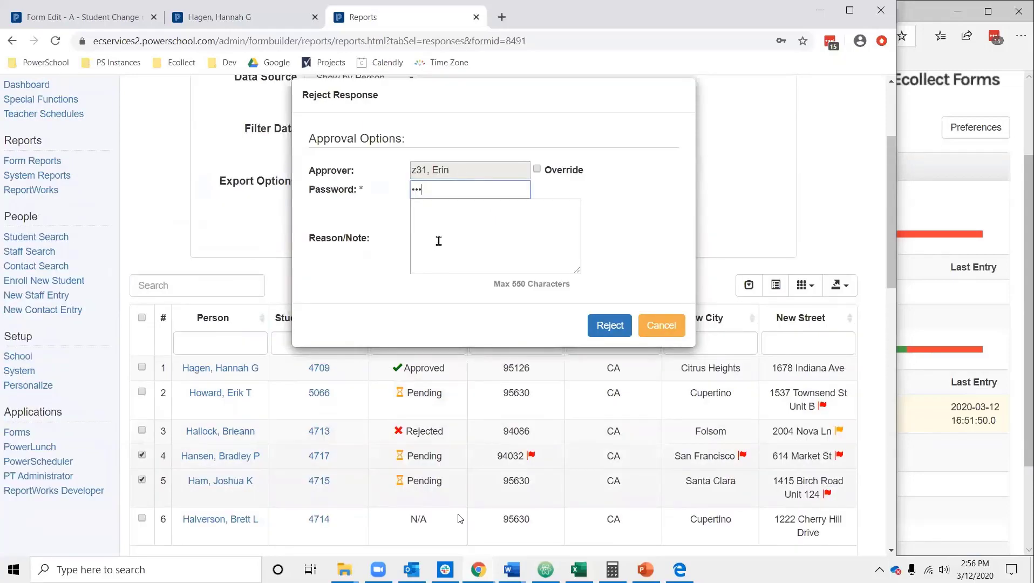
Step: Enter the rejection note "This is not a valid address" and reject the selected responses
click(439, 241)
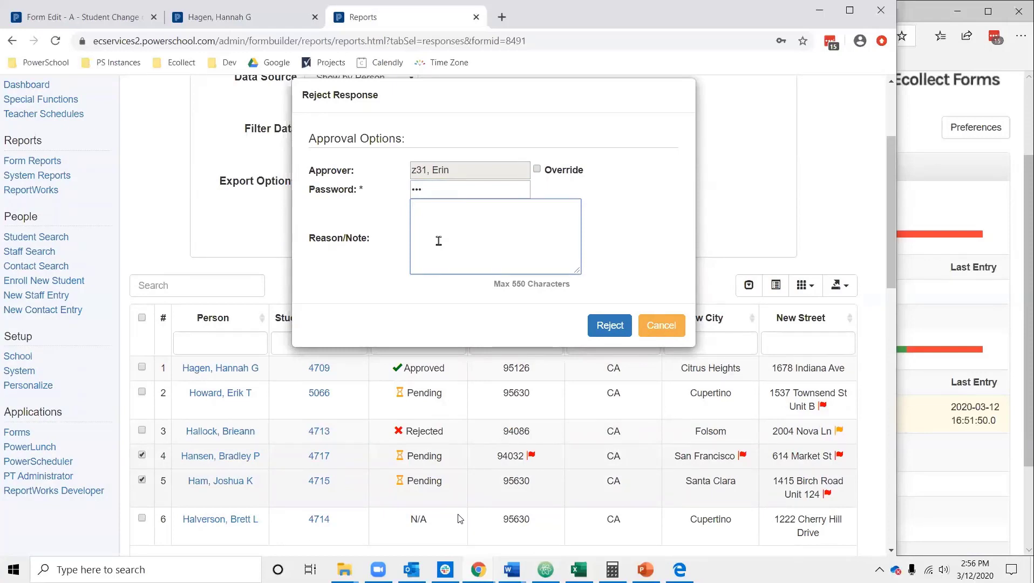
text(THis is not a valid )
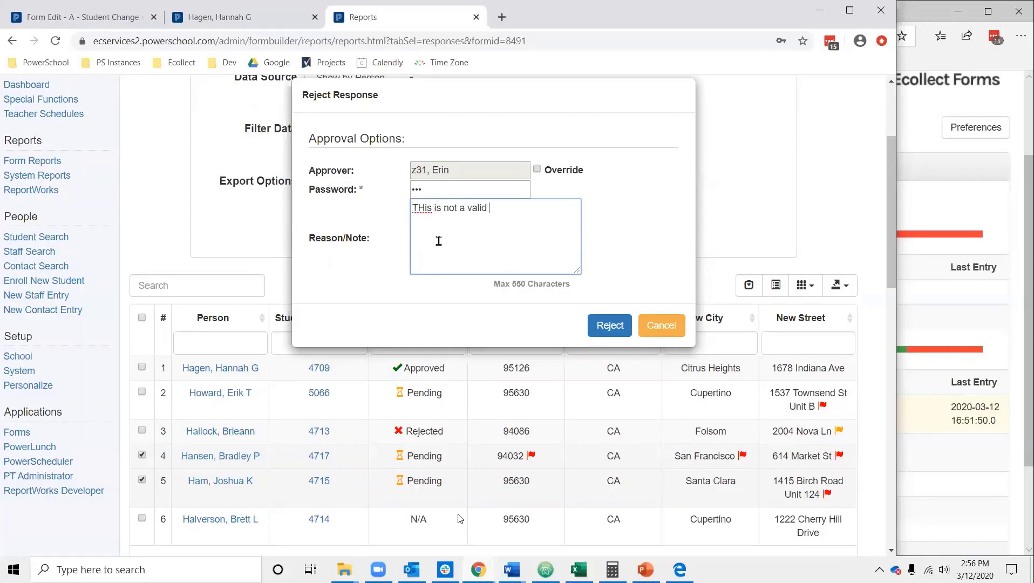
text(address)
click(426, 207)
key(BackSpace)
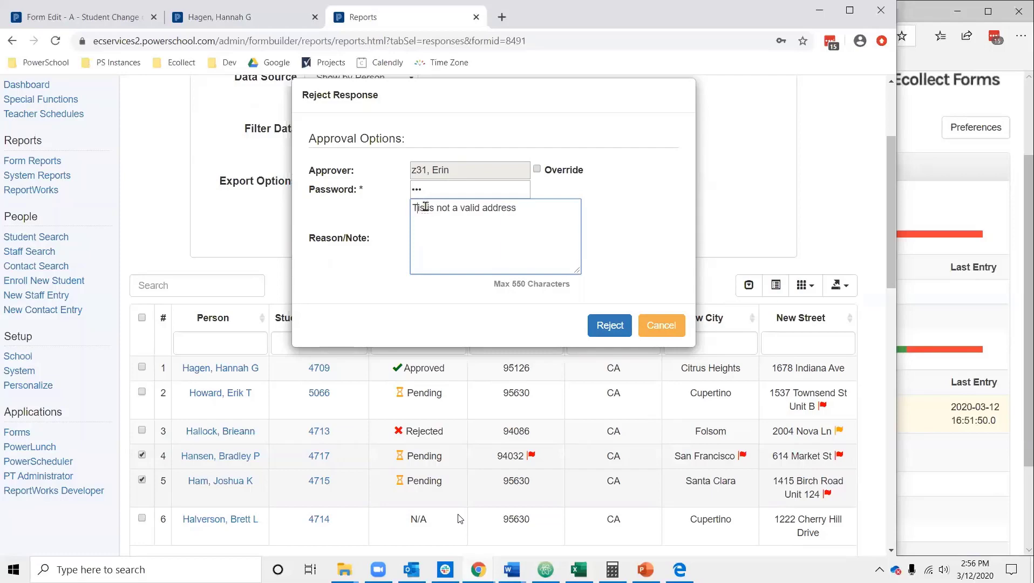
text(h)
click(610, 325)
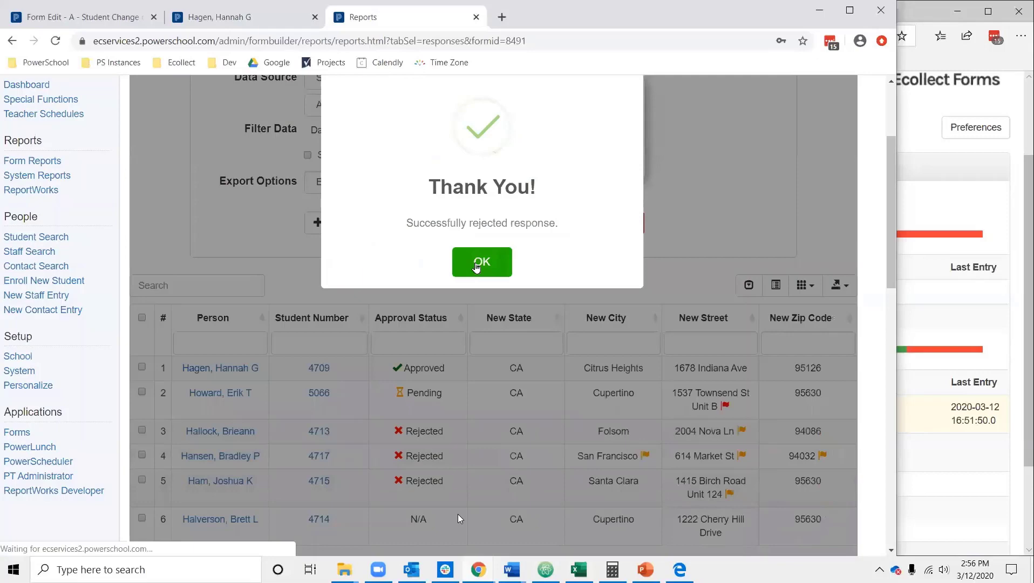
click(477, 267)
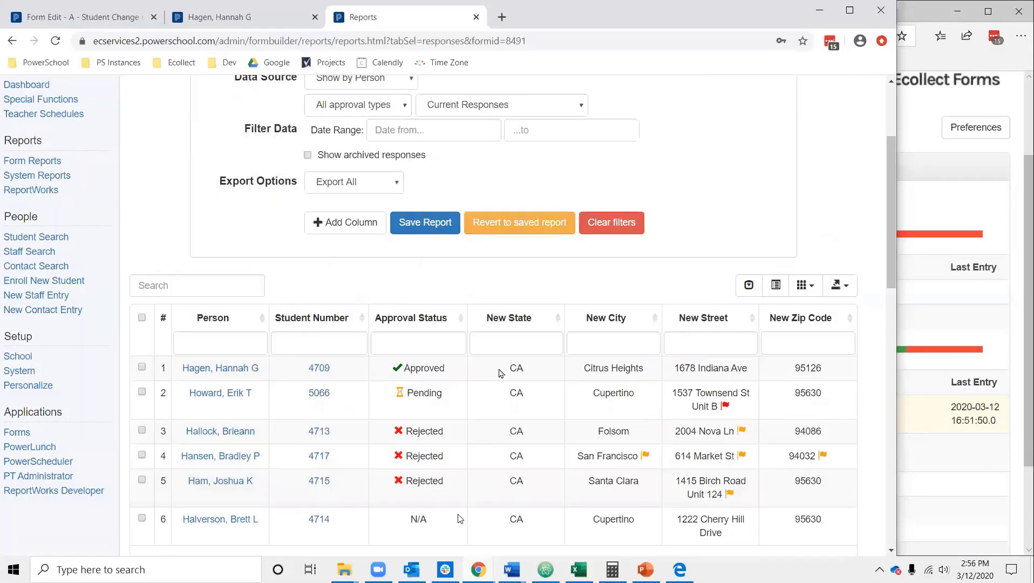
scroll(501, 373, down, 1)
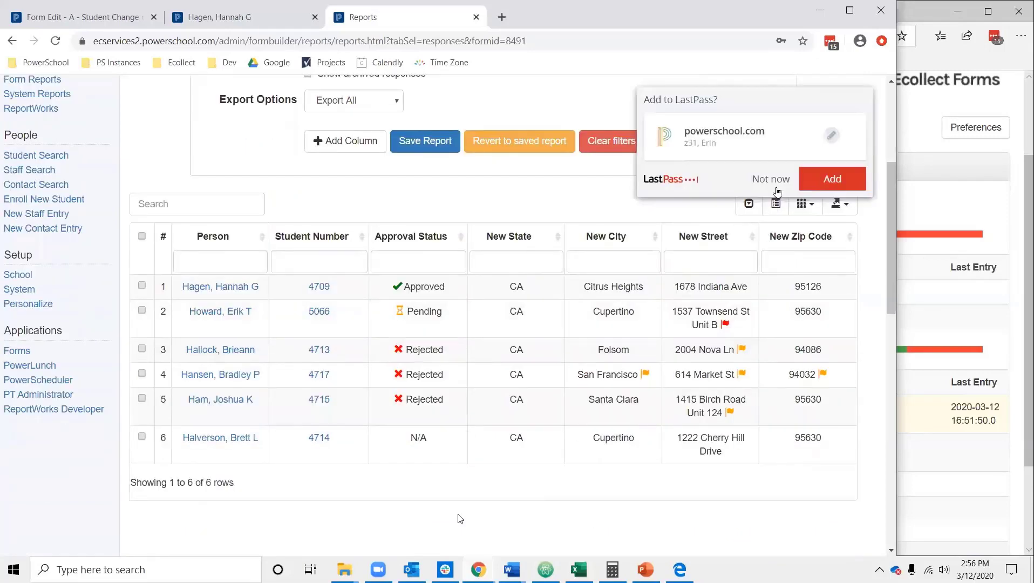
Step: Switch to the parent portal in the other browser window and reload the first student's form listing to check the approval statuses
click(906, 20)
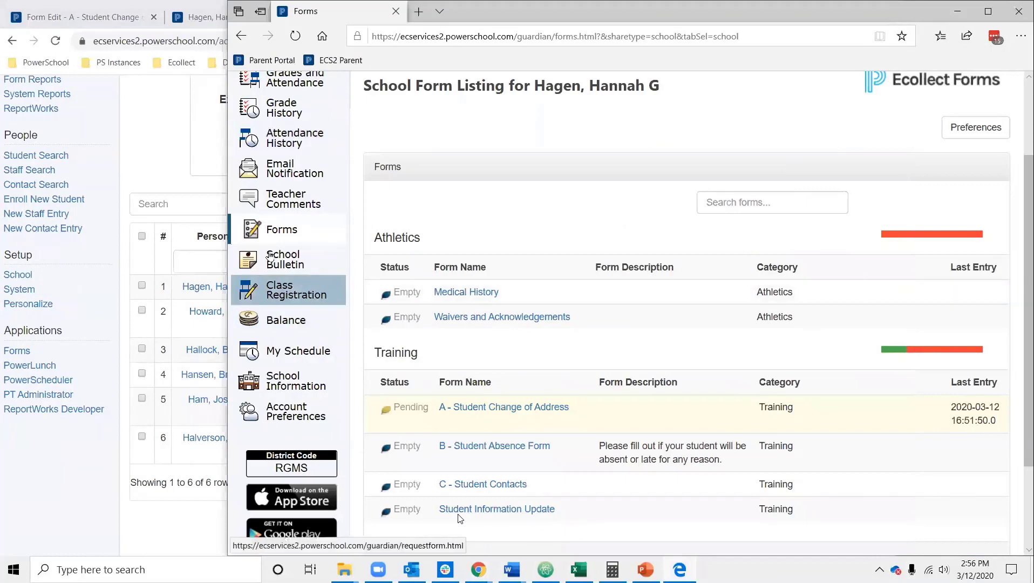
click(267, 233)
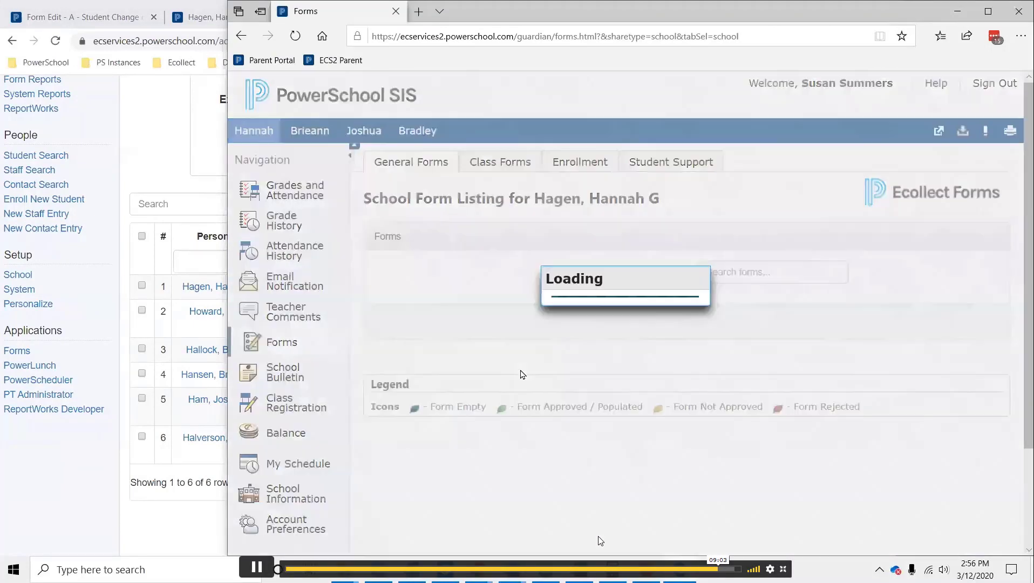
scroll(522, 375, down, 2)
scroll(522, 374, up, 2)
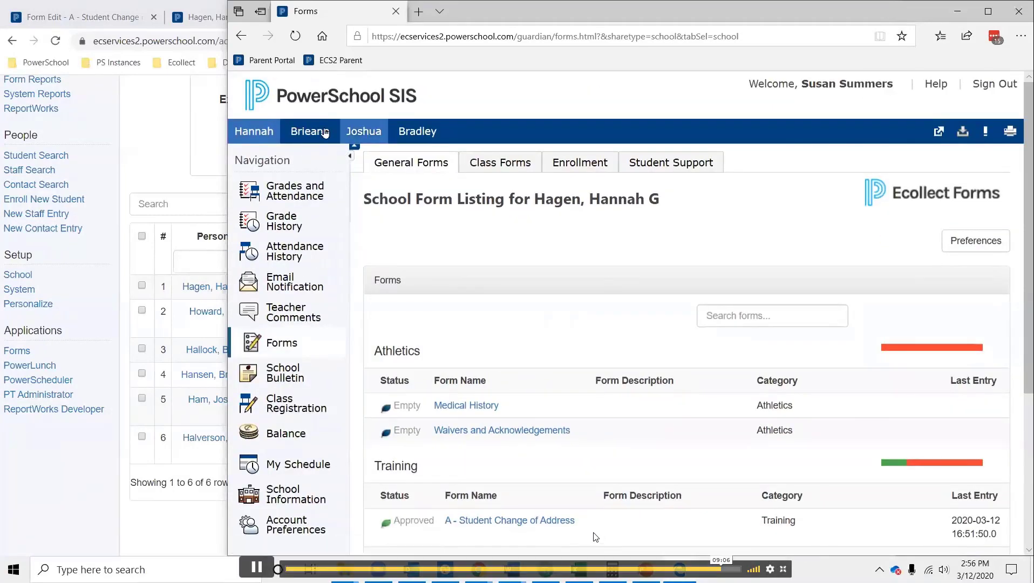
Step: Open the second student's forms in the parent portal and view the rejection reason on A - Student Change of Address
click(291, 135)
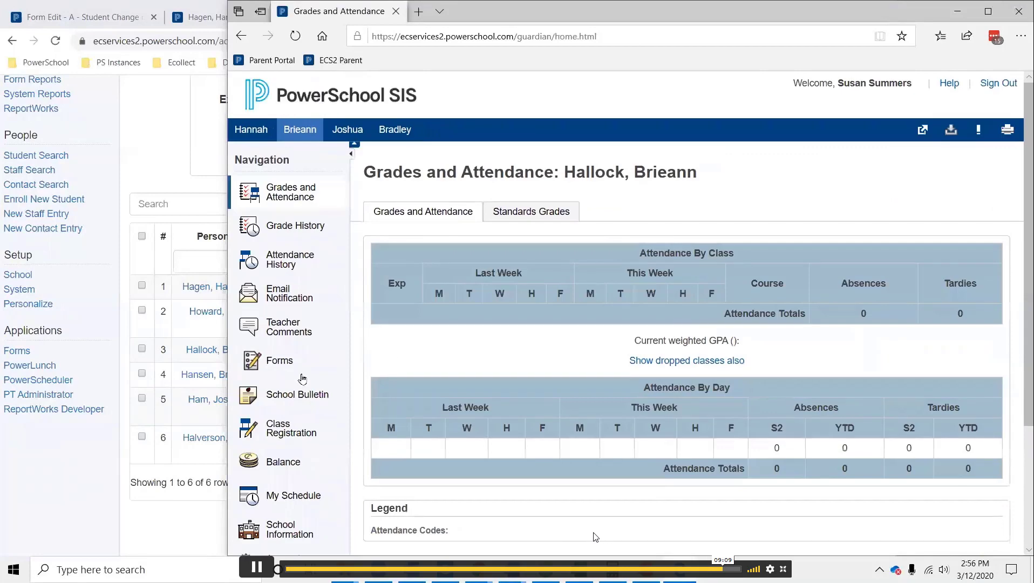
click(294, 360)
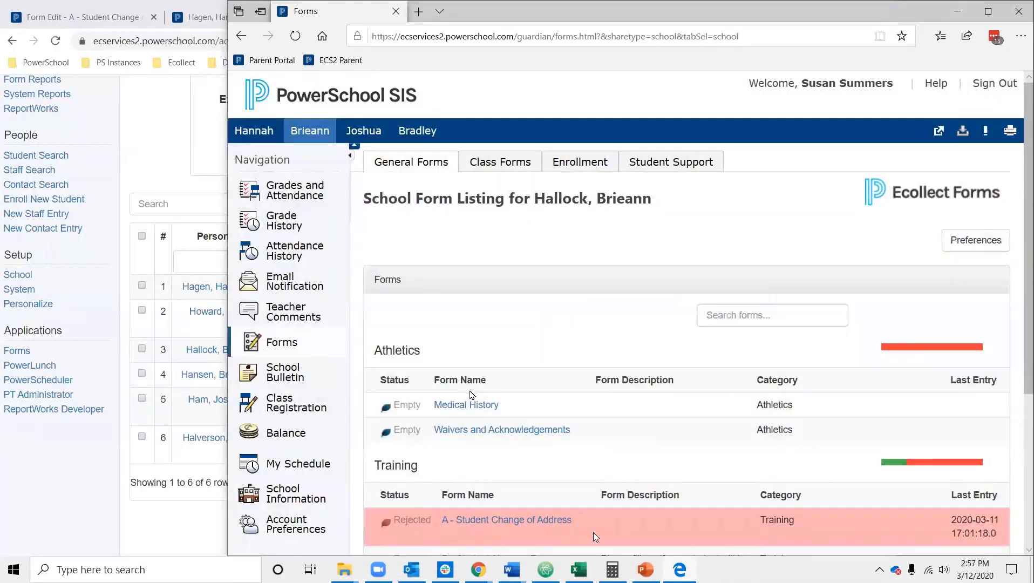
scroll(474, 404, down, 3)
click(474, 404)
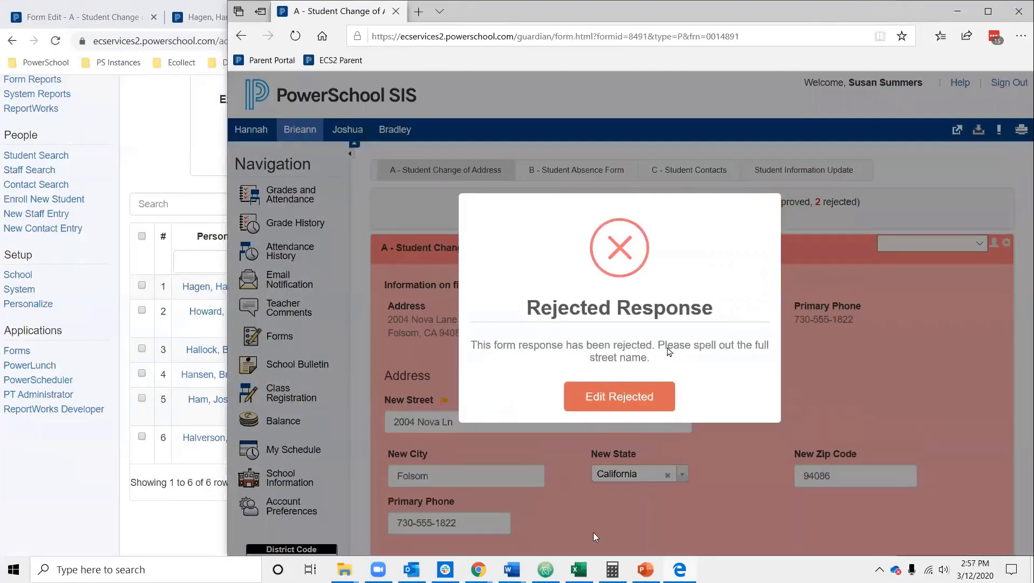
drag(658, 345, 657, 367)
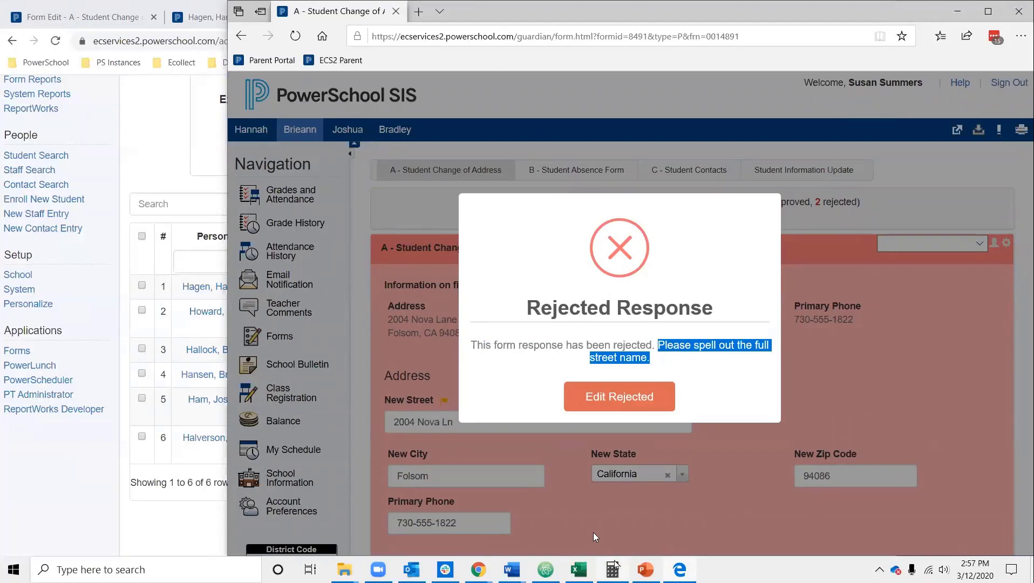
Step: Switch to the PowerPoint slide show and advance to the closing "Thank You!" slide
click(646, 570)
key(Right)
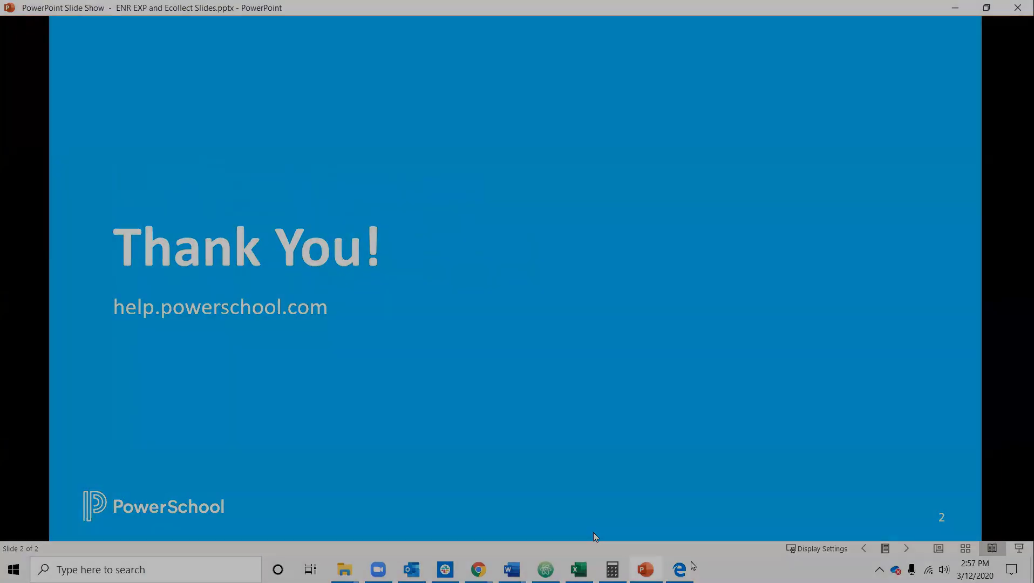